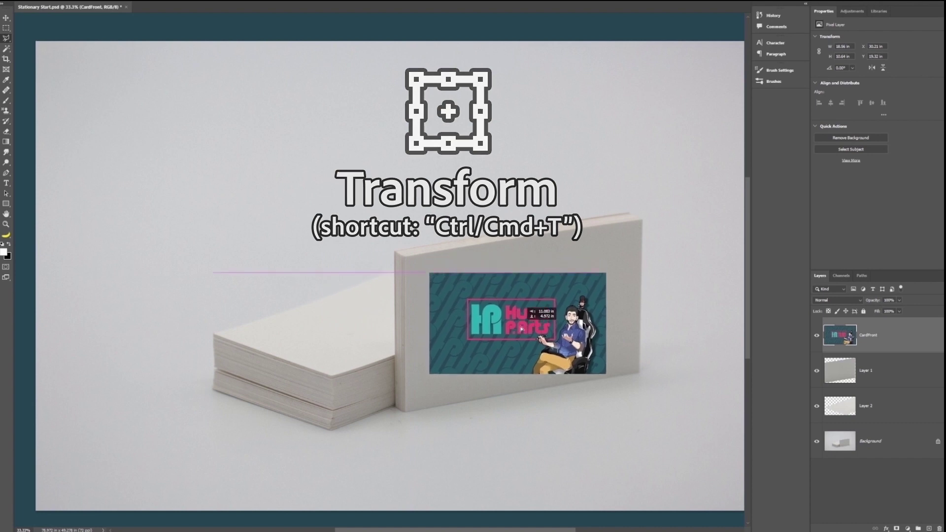
- Skew, enlarge and position the CardFront artwork with Transform so it covers the standing card's front face in perspective
drag(419, 374, 425, 359)
key(Return)
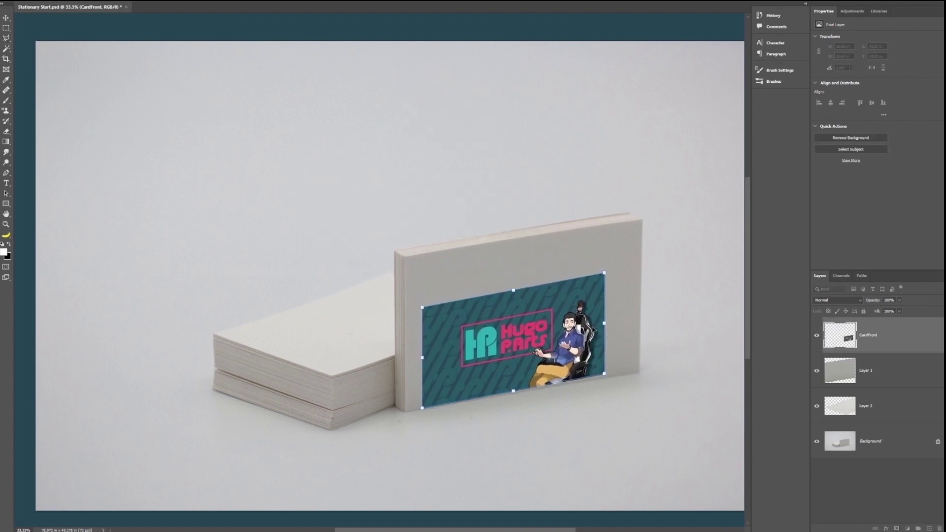
drag(547, 308, 528, 312)
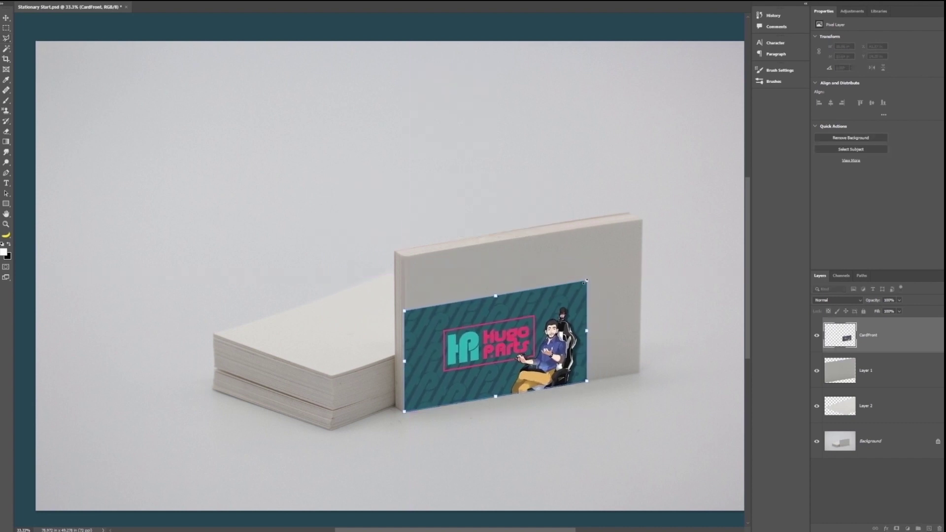
drag(585, 282, 683, 211)
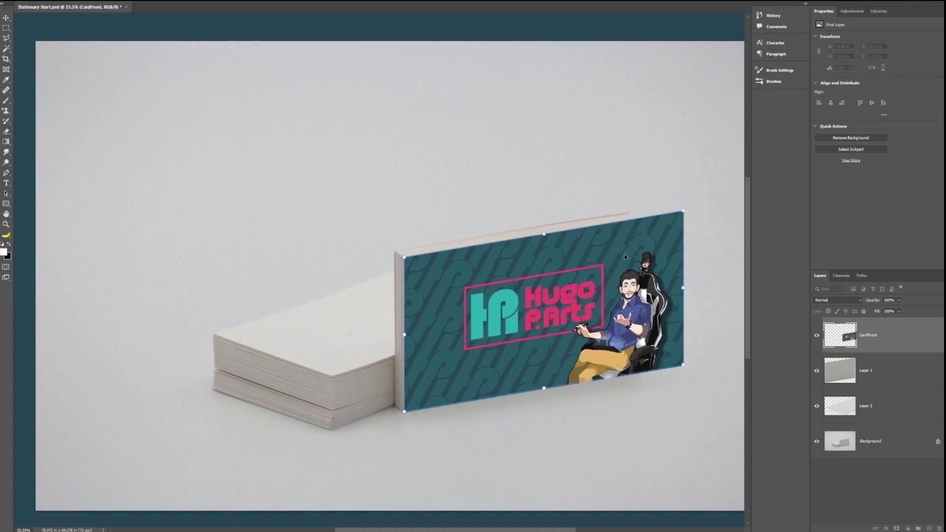
drag(610, 274, 582, 275)
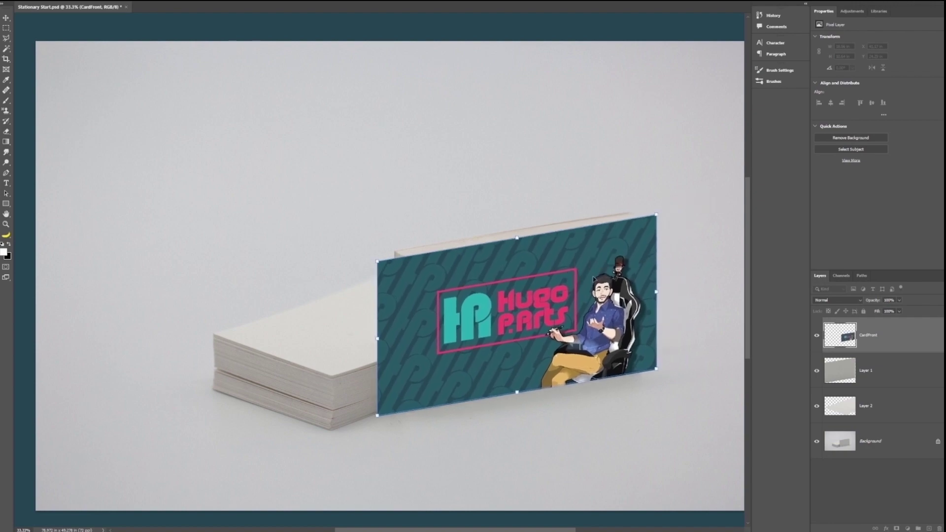
key(Return)
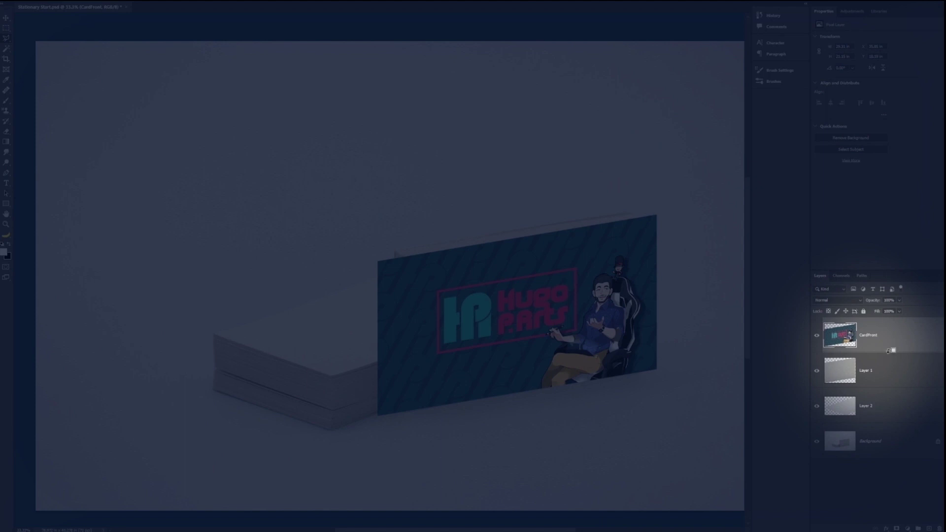
- Clip CardFront to Layer 1 as a clipping mask and set its blend mode to Multiply
alt+click(889, 351)
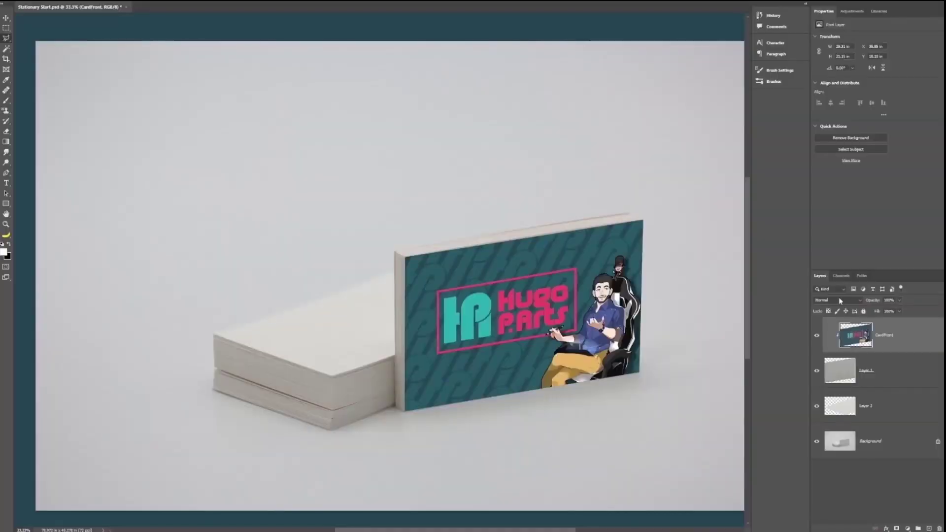
click(840, 299)
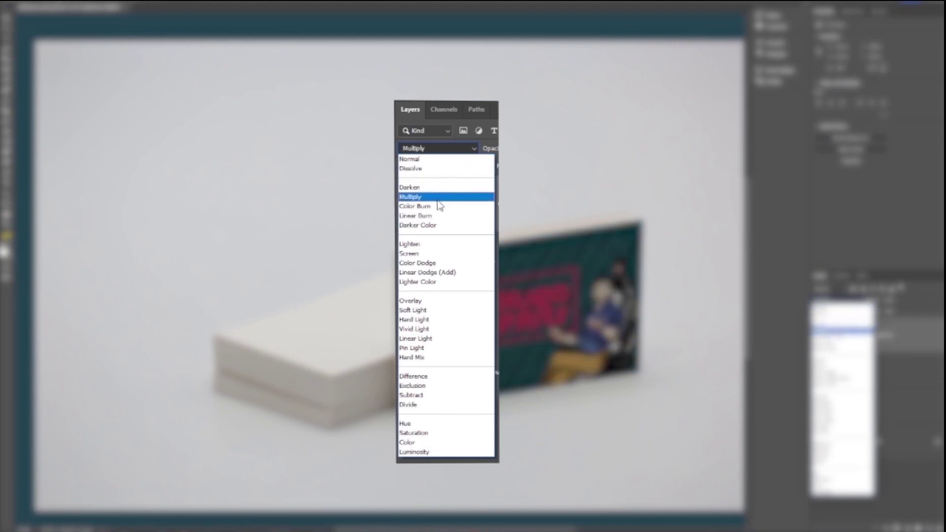
click(838, 332)
- Add a Levels adjustment clipped to Layer 1 and lower its white input level to brighten the card face
click(868, 373)
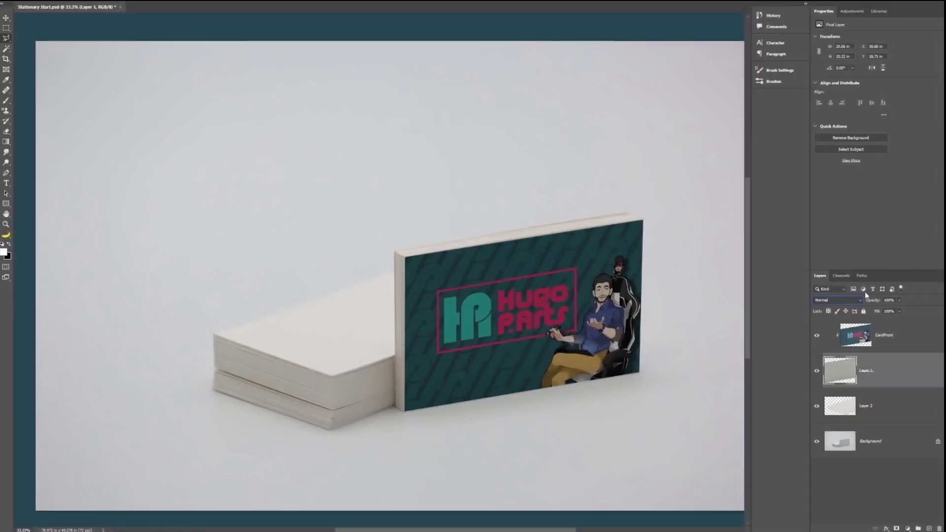
click(850, 12)
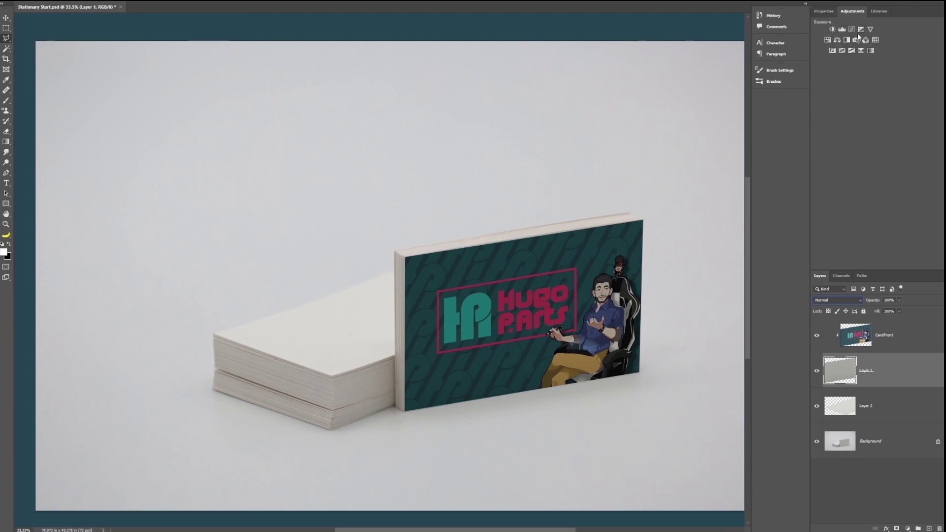
click(844, 30)
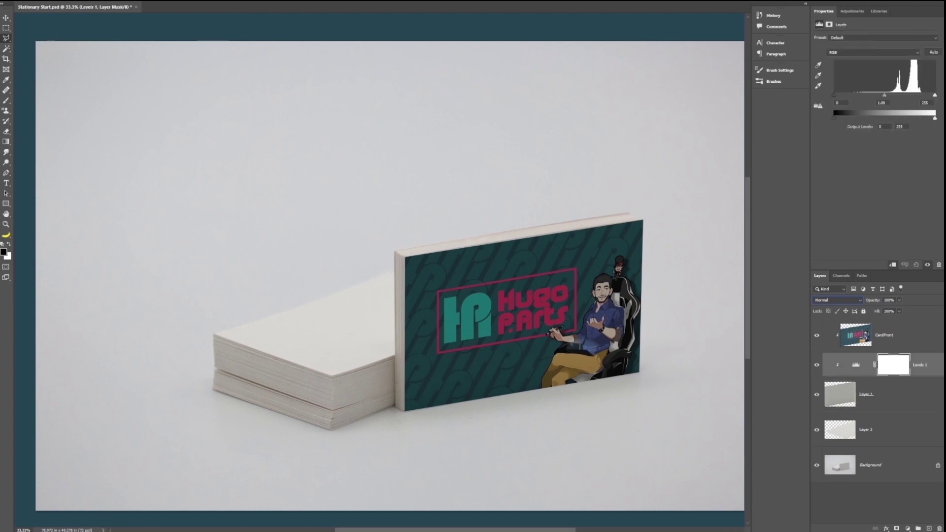
drag(934, 96, 901, 97)
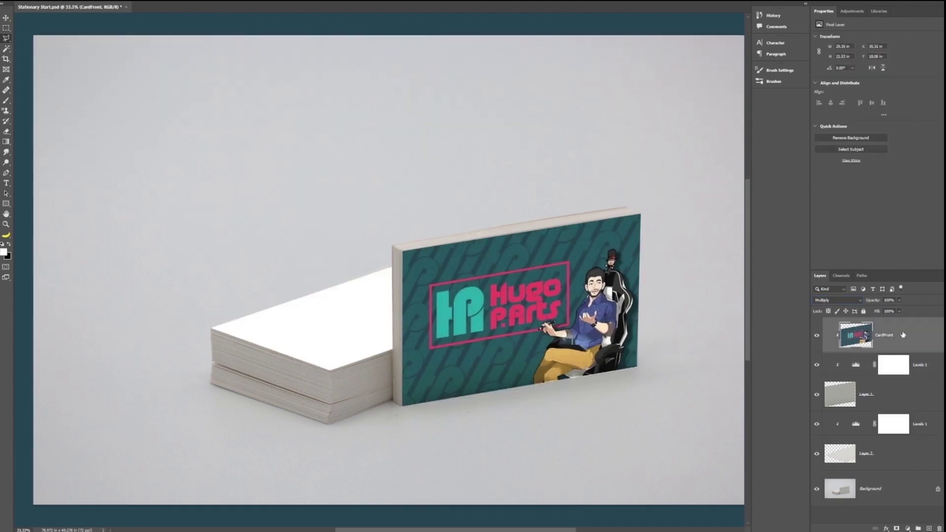
- Place the card back image from the card folder above Layer 2's Levels adjustment and rotate it 180°
click(857, 424)
key(alt+Tab)
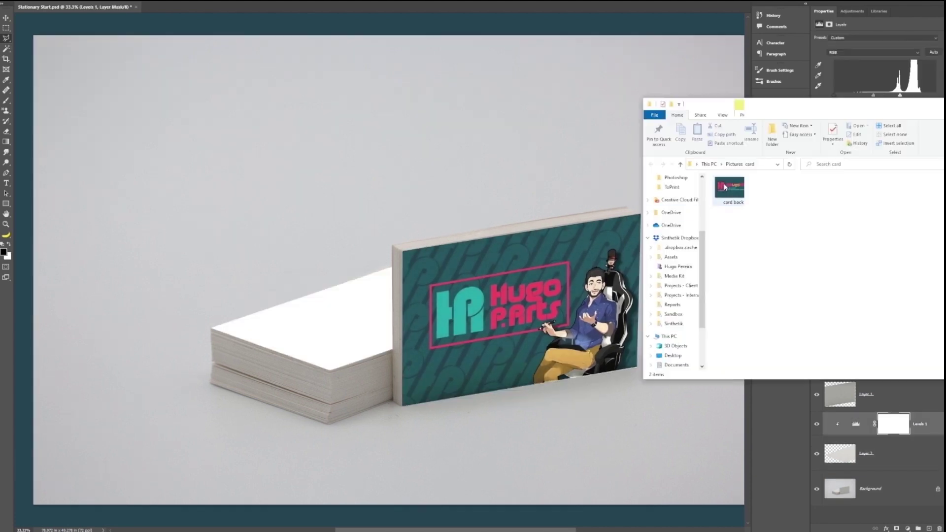
drag(724, 187, 232, 344)
right_click(265, 291)
click(291, 419)
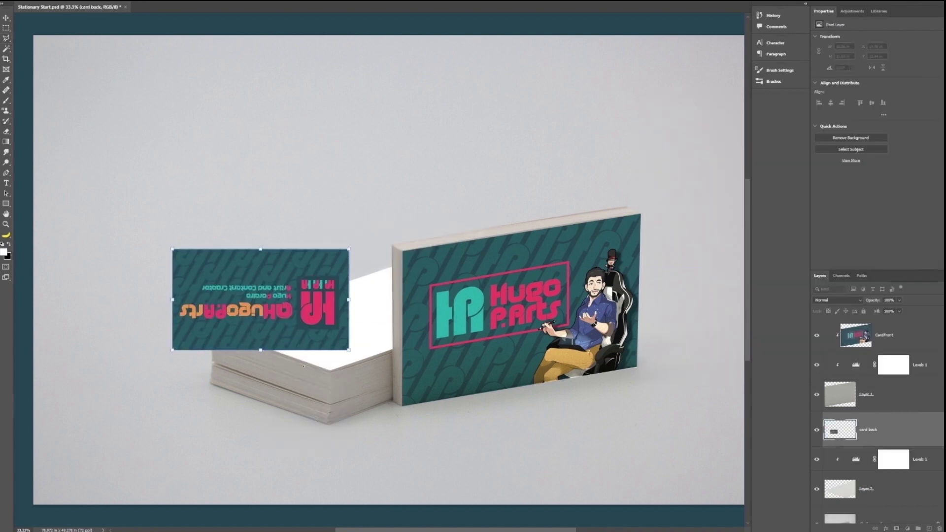
- Distort the card back artwork corner by corner so it covers the top face of the lying card stack
drag(263, 318, 418, 339)
drag(328, 270, 208, 330)
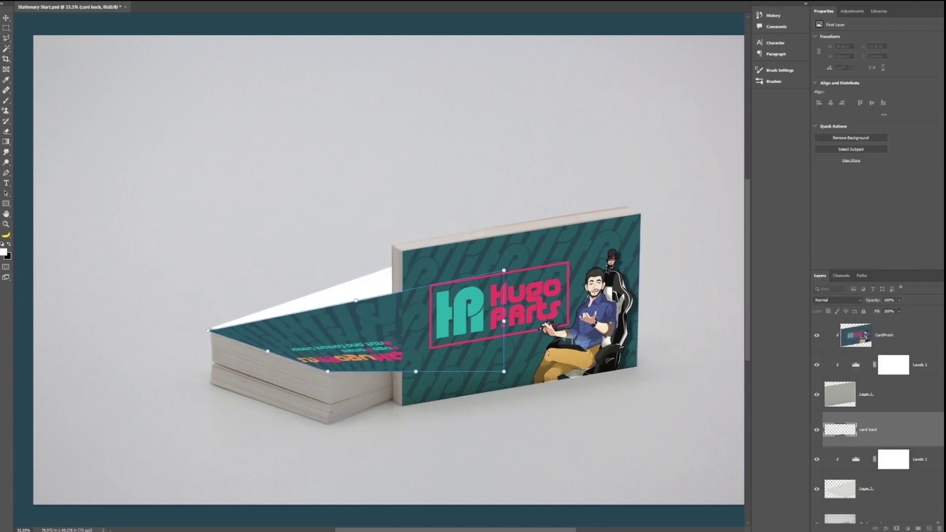
drag(505, 321, 529, 300)
drag(445, 246, 416, 258)
drag(208, 330, 205, 326)
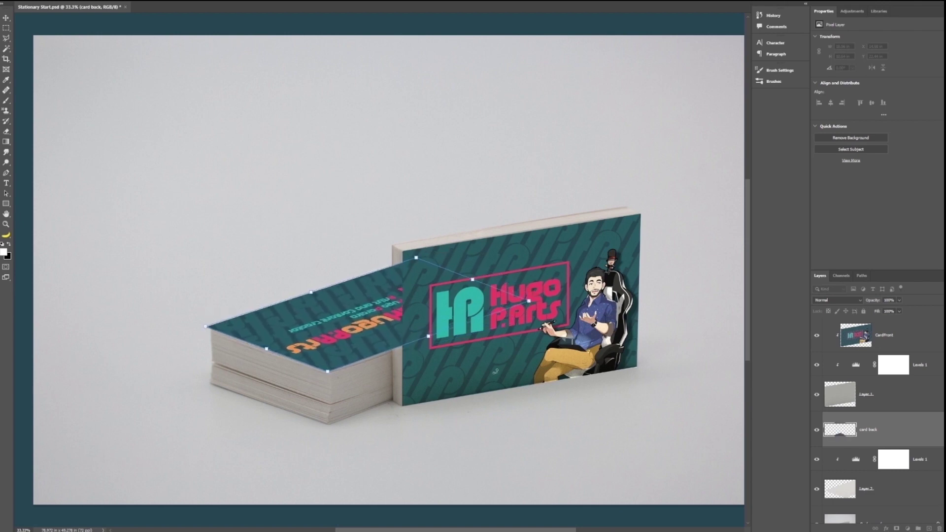
key(Return)
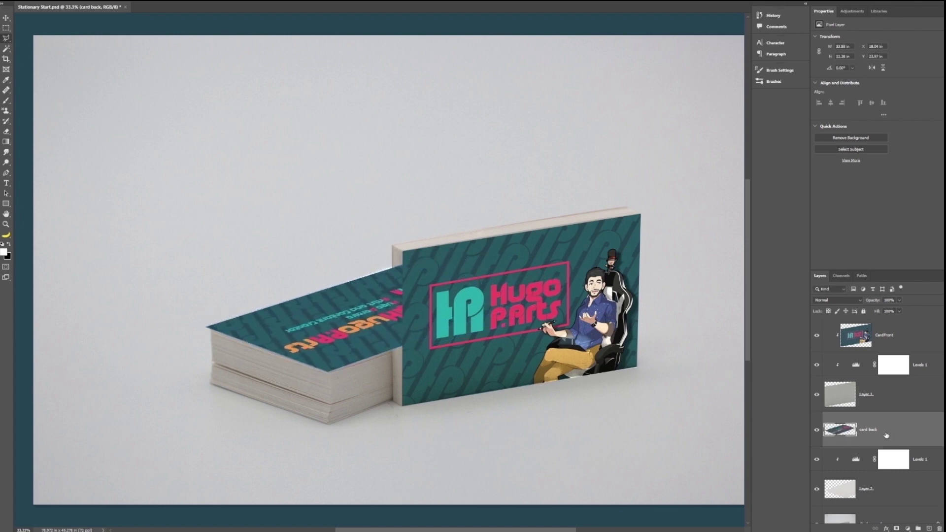
- Clip the card back layer to the layers below it and set its blend mode to Multiply
alt+click(853, 441)
click(841, 299)
click(828, 324)
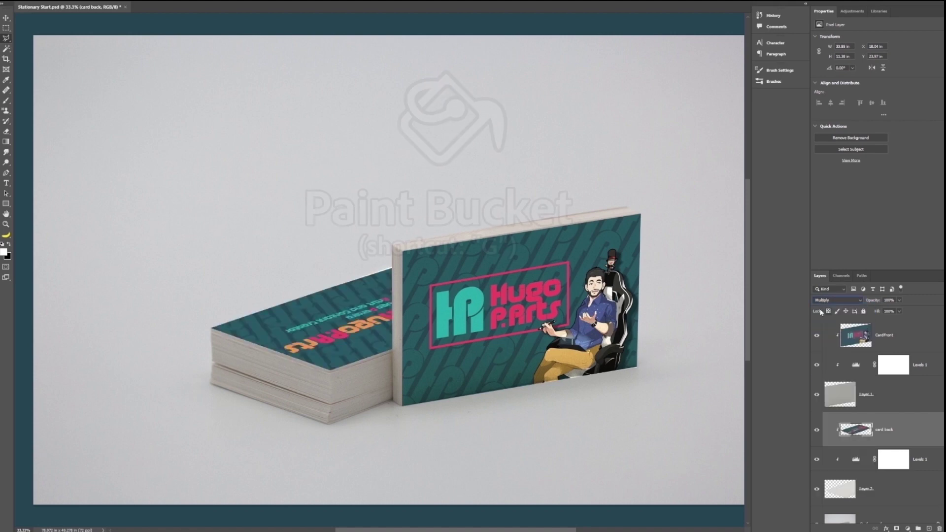
- On a new layer above the background, outline both stacks' visible side edges with the Polygonal Lasso and fill them with dark teal
click(867, 520)
key(b)
right_click(564, 329)
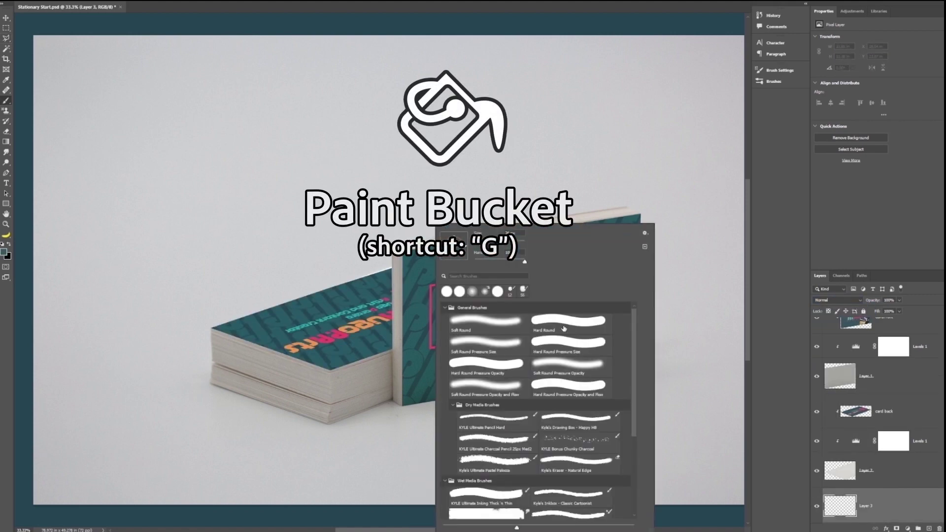
key(Escape)
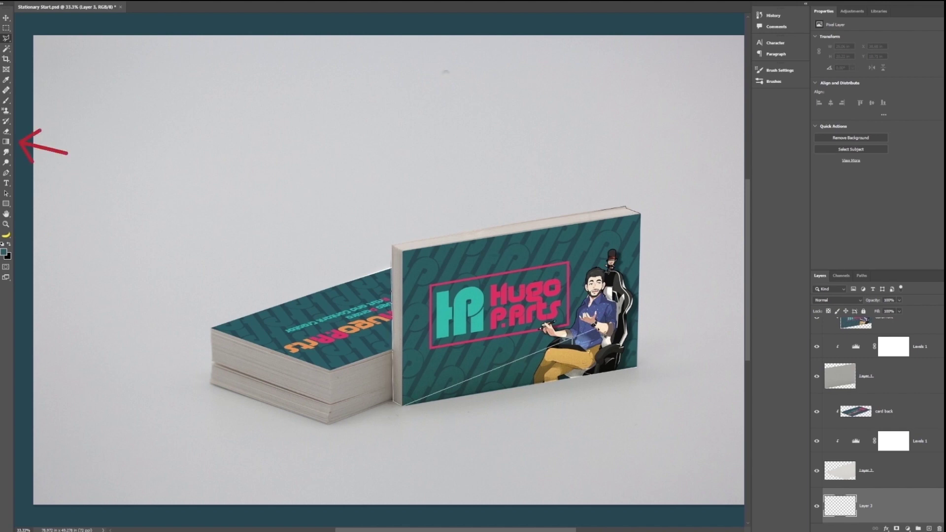
click(332, 370)
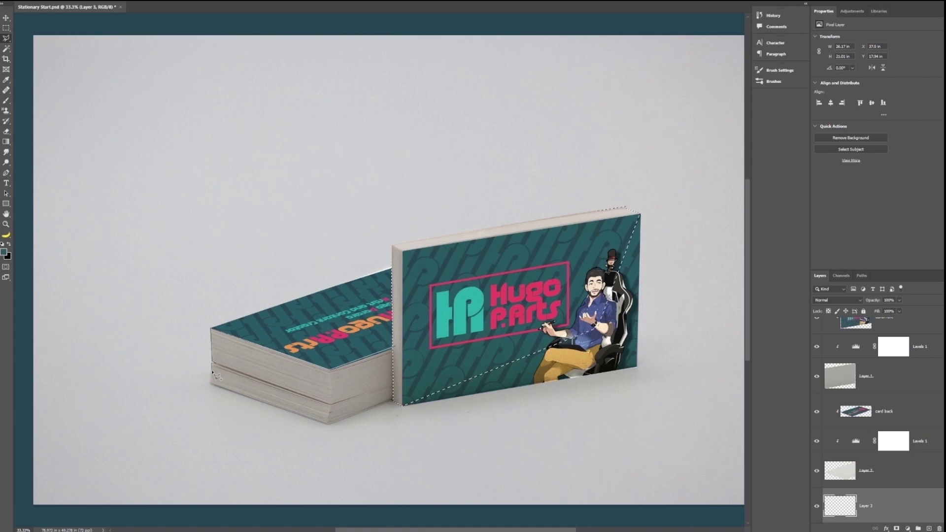
double_click(329, 425)
key(g)
click(439, 249)
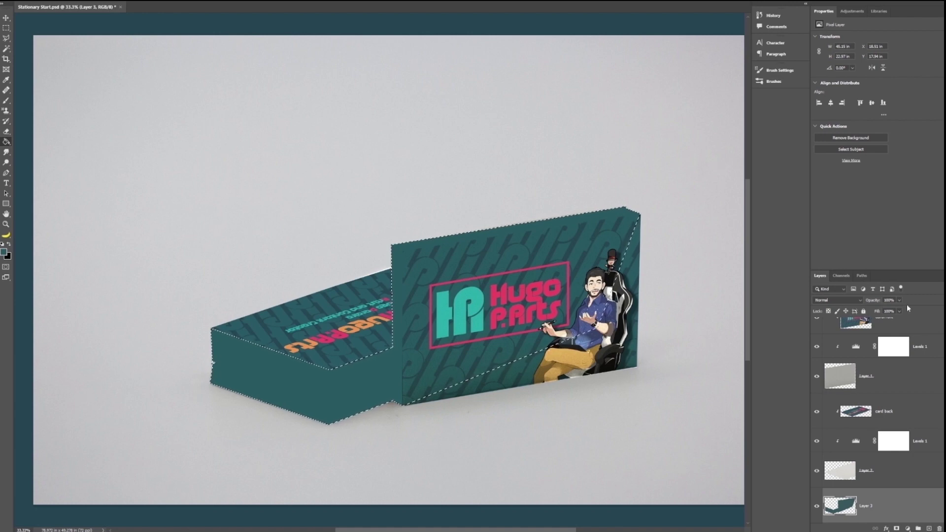
- Set Layer 5 to Overlay and paint soft teal reflections on the table surface in front of both card stacks
click(852, 300)
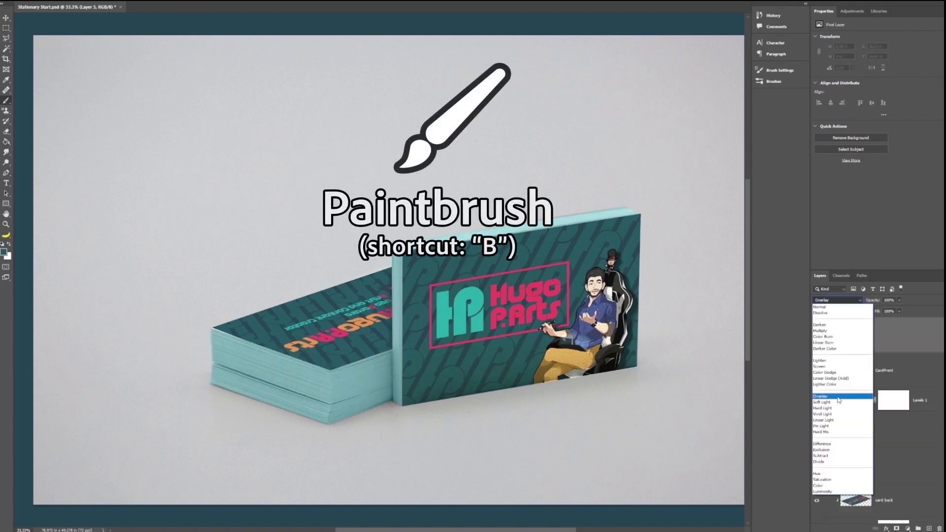
click(839, 398)
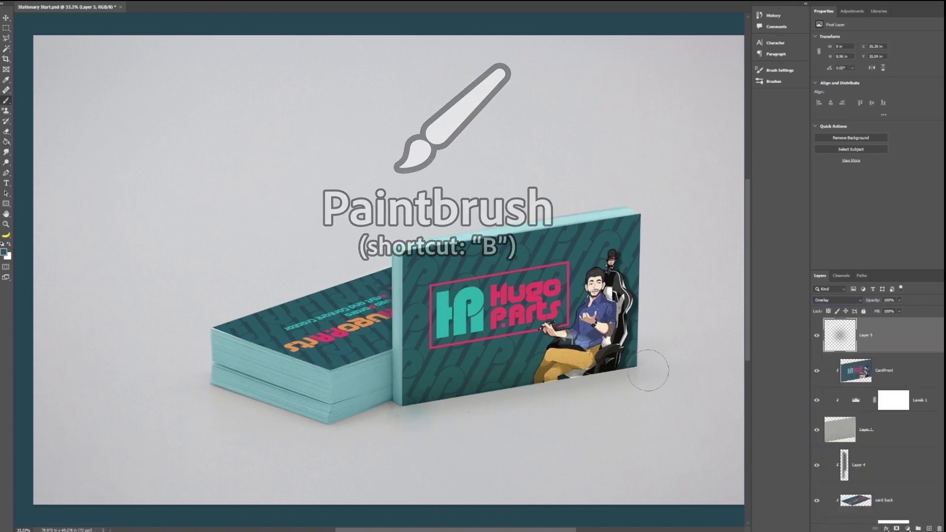
mouse_move(654, 363)
mouse_down()
mouse_move(418, 431)
mouse_move(486, 437)
mouse_move(615, 413)
mouse_move(382, 410)
mouse_move(339, 433)
mouse_move(371, 430)
mouse_move(341, 420)
mouse_move(341, 442)
mouse_move(382, 409)
mouse_move(358, 442)
mouse_move(373, 438)
mouse_move(384, 412)
mouse_move(327, 431)
mouse_move(347, 437)
mouse_move(319, 458)
mouse_move(328, 436)
mouse_move(247, 391)
mouse_move(220, 391)
mouse_move(351, 490)
mouse_move(231, 395)
mouse_move(365, 453)
mouse_up()
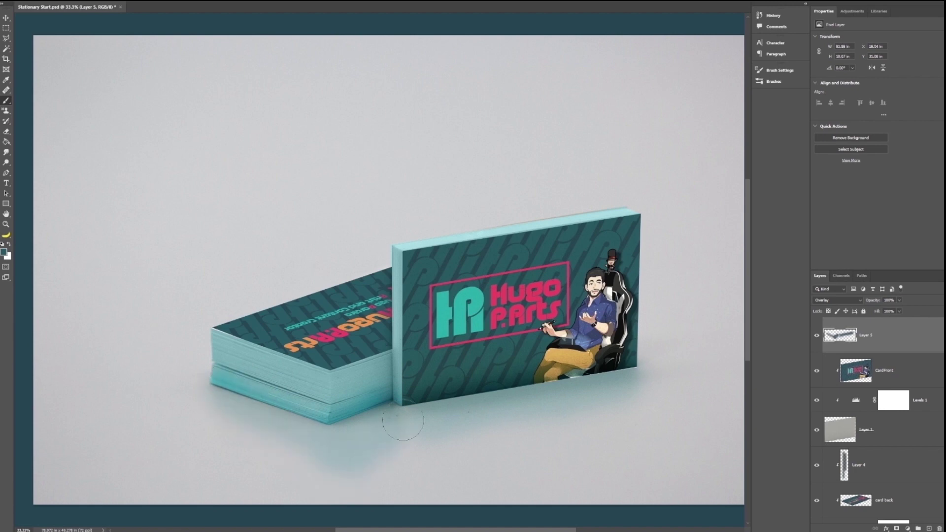
drag(653, 450, 626, 437)
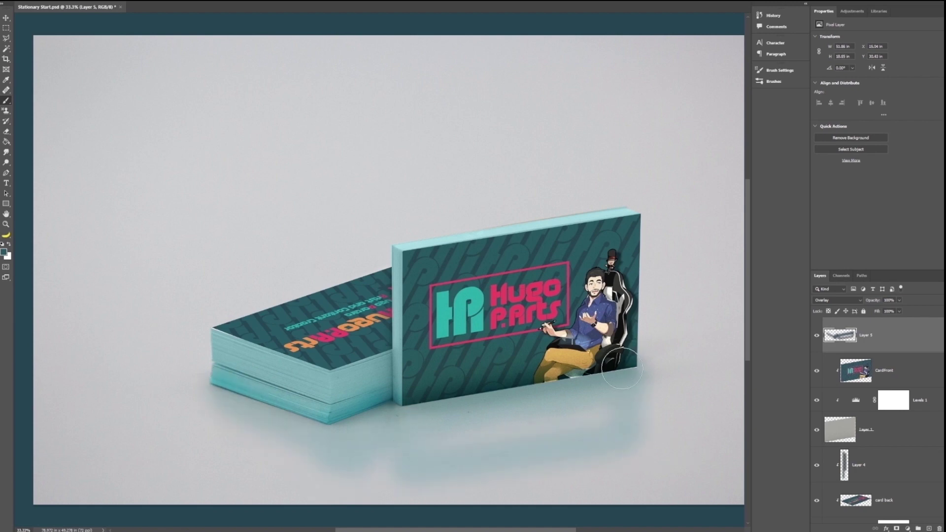
mouse_move(622, 368)
mouse_down()
mouse_move(498, 434)
mouse_move(455, 435)
mouse_up()
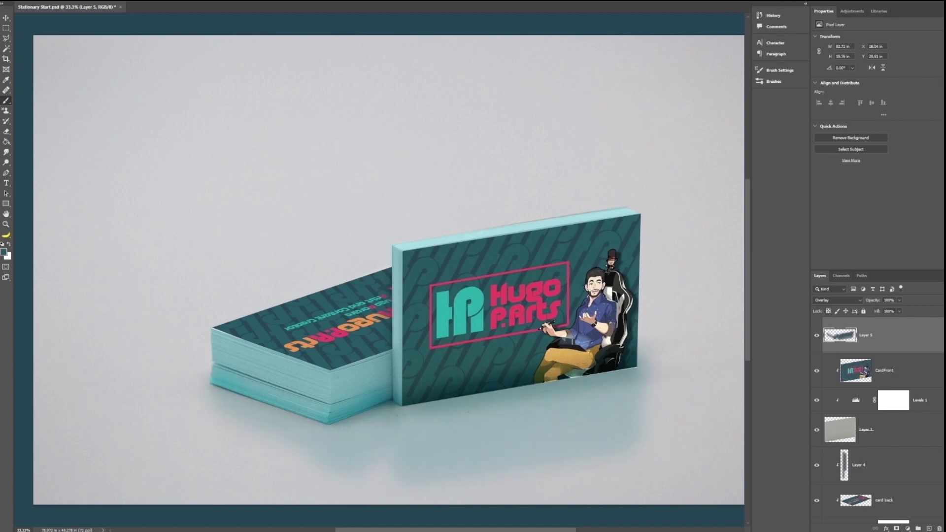
drag(622, 381, 647, 454)
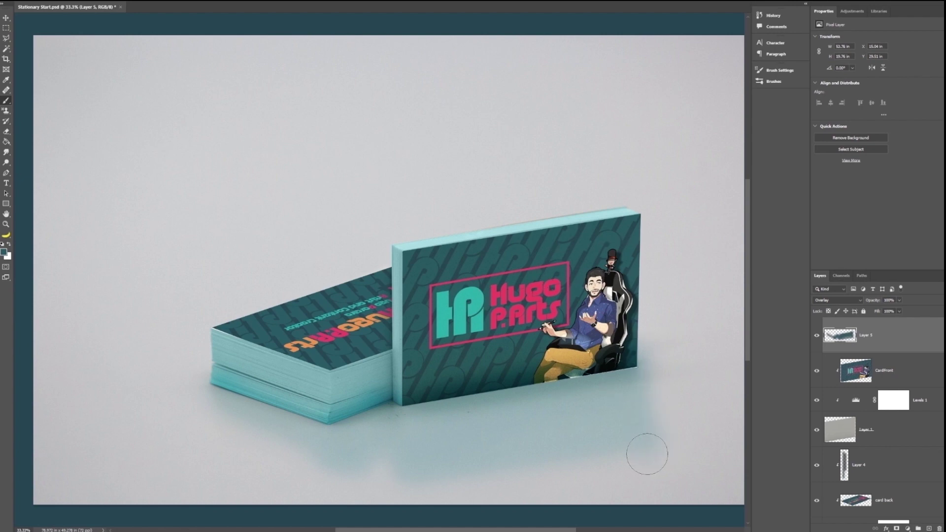
- Add a layer mask to Layer 5 and fade the outer parts of the painted reflection with a large soft black brush
click(897, 528)
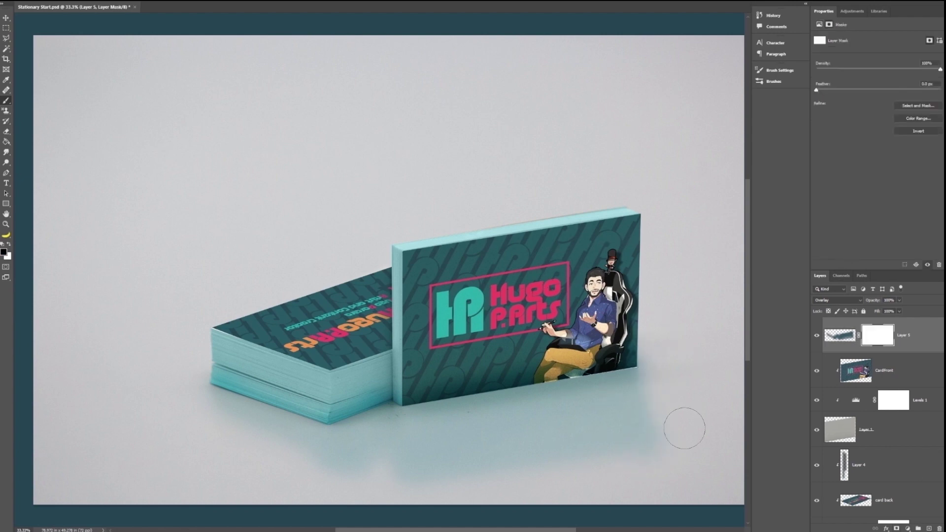
right_click(708, 479)
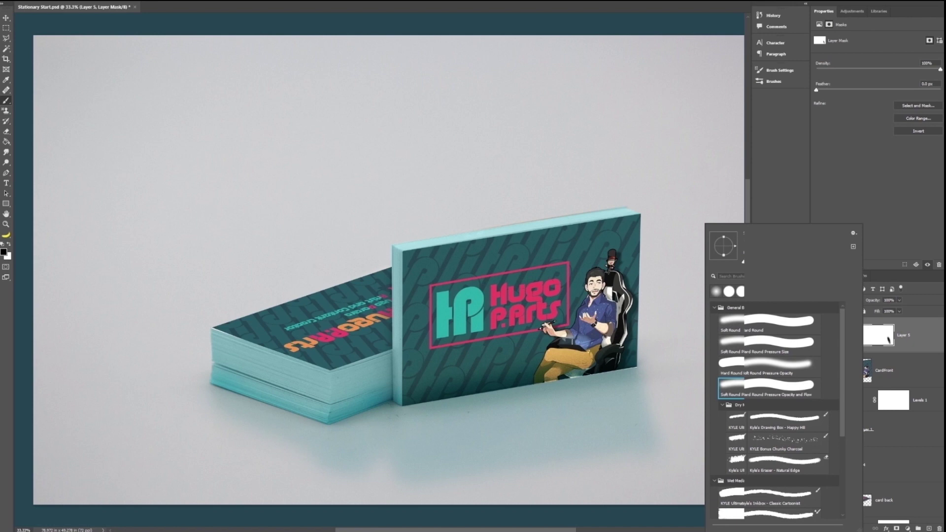
click(403, 519)
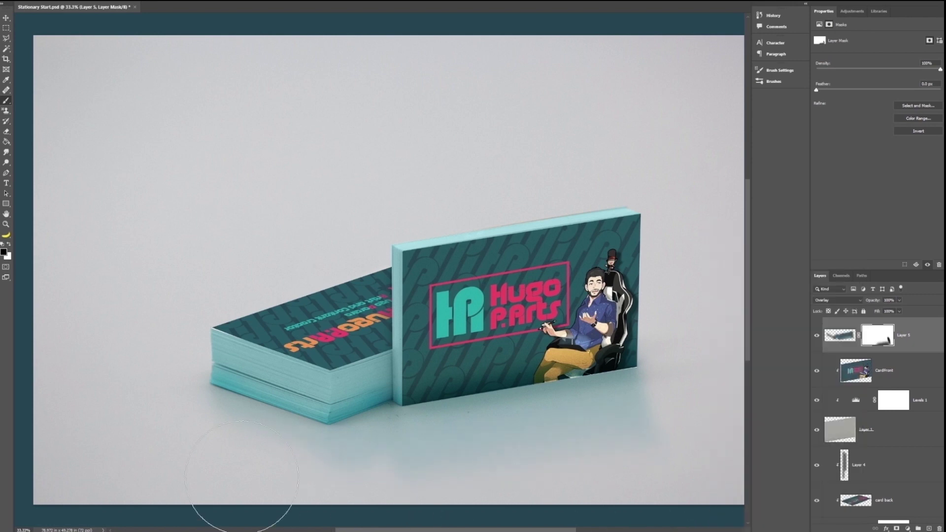
right_click(470, 315)
- On a new Multiply layer, paint a straight teal contact shadow along the standing card's bottom edge and reduce the layer's opacity
click(929, 528)
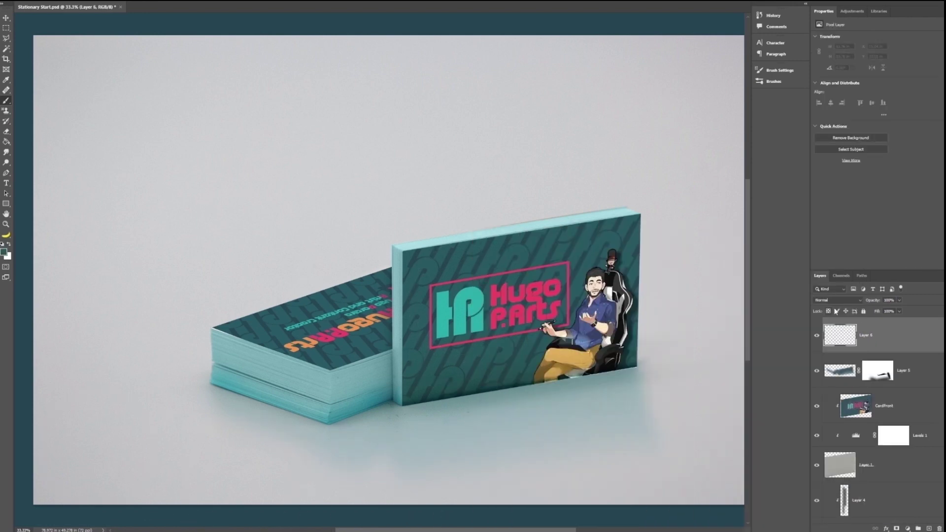
click(837, 300)
click(828, 330)
click(635, 367)
shift+click(397, 404)
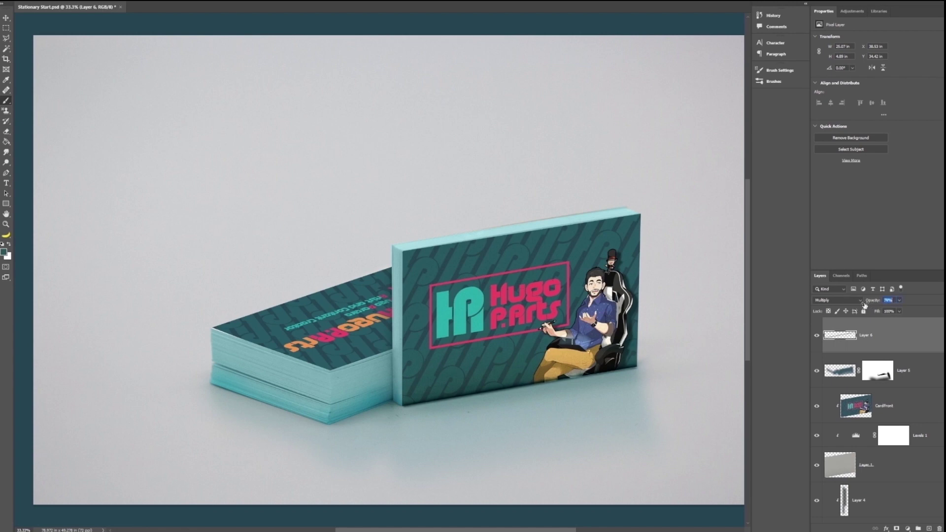
drag(865, 305, 864, 307)
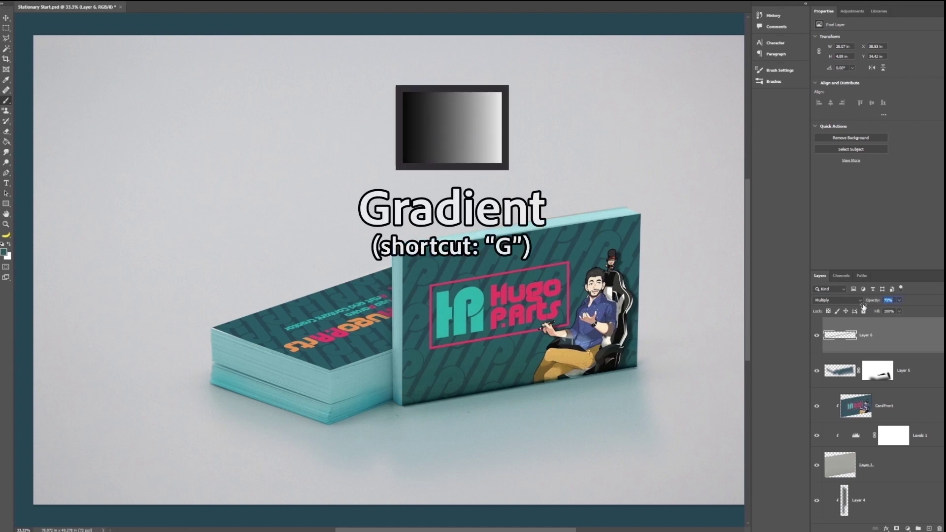
- Add a new layer and draw a diagonal teal-to-transparent gradient fading from the image's upper-left area towards its lower-right corner
click(929, 529)
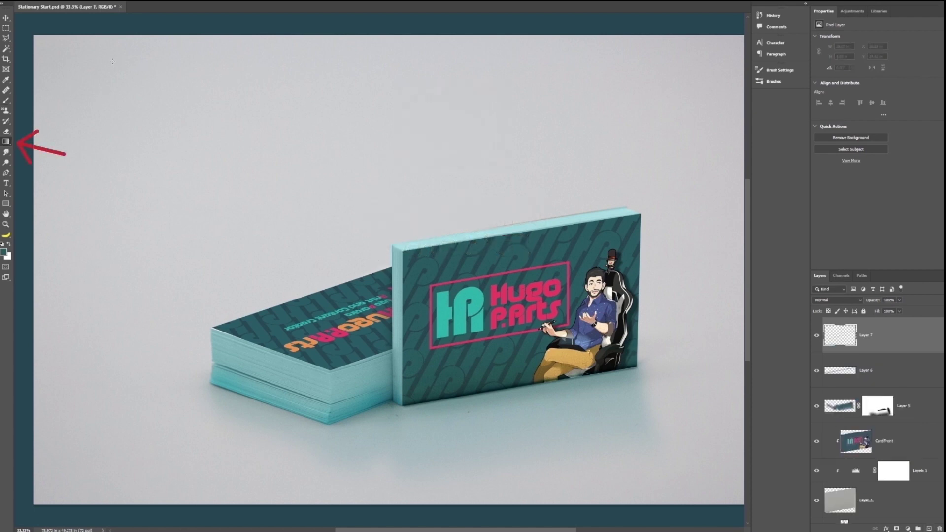
drag(258, 214, 711, 482)
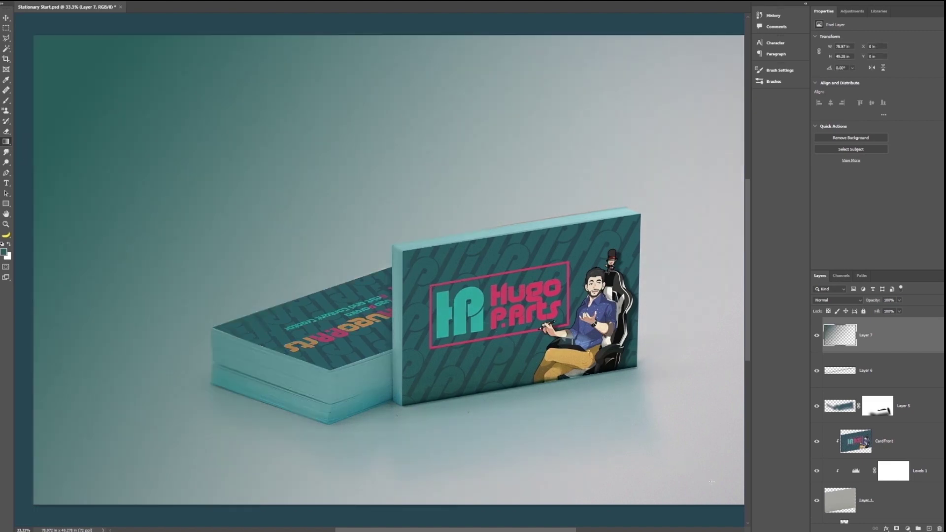
- Open the blend mode choices for Layer 7, the diagonal teal gradient layer
click(833, 299)
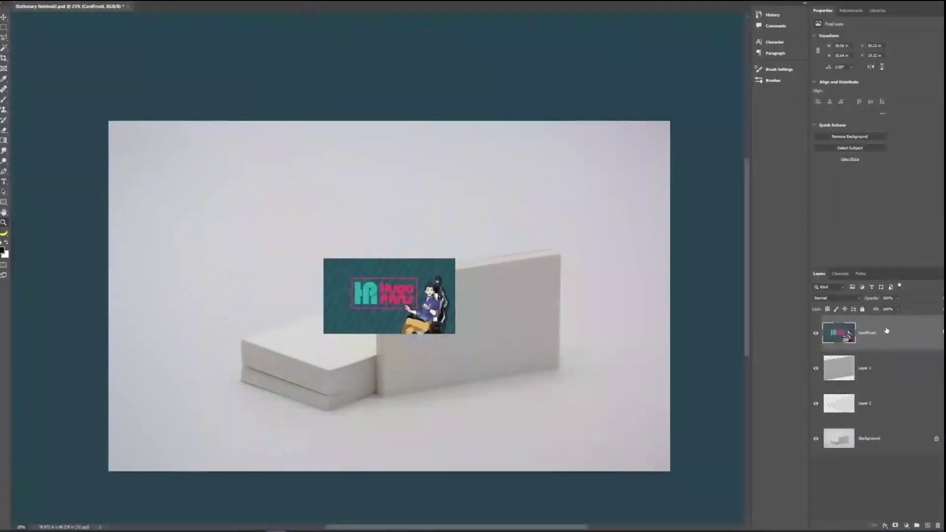
- Convert the CardFront layer to a smart object and transform it to follow the perspective of the standing card's front face
right_click(857, 391)
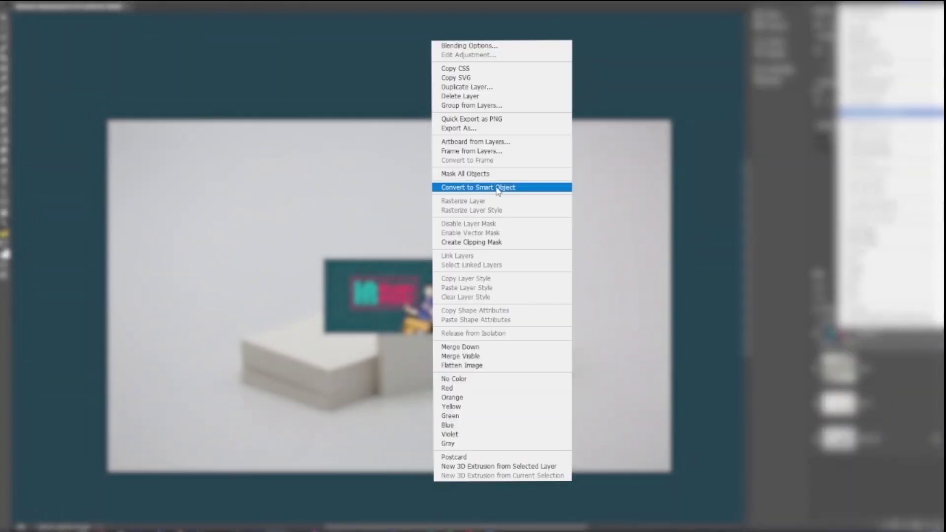
click(495, 187)
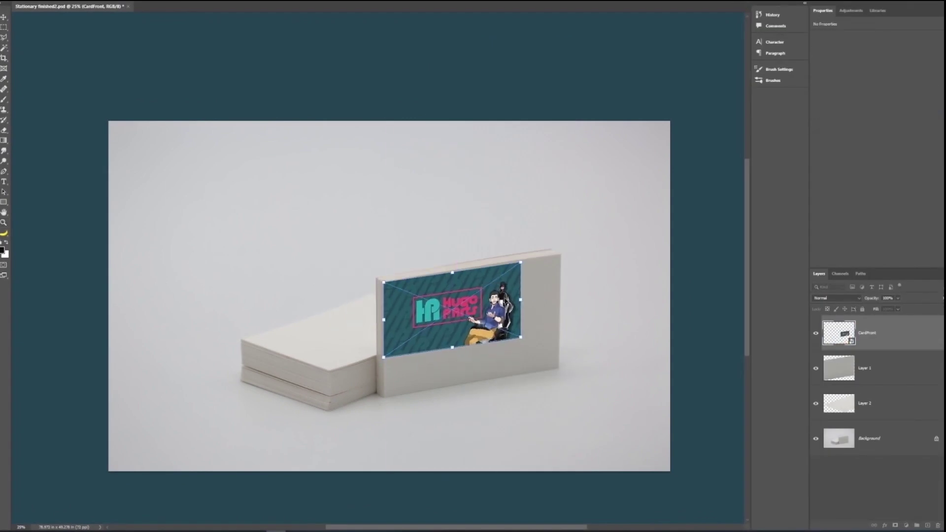
key(Return)
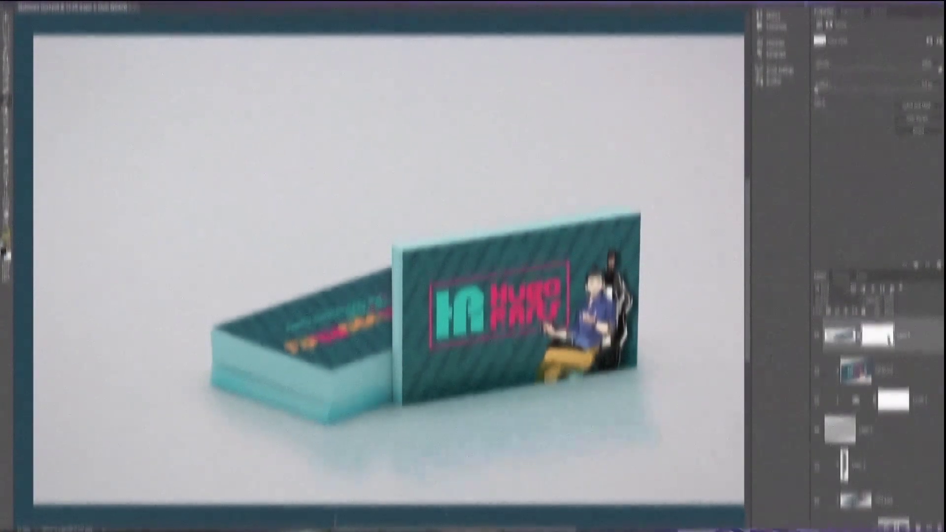
- Open the card back smart object, add the orange and yellow patterned card backb artwork above the original, and save and close it
key(ctrl+minus)
double_click(855, 495)
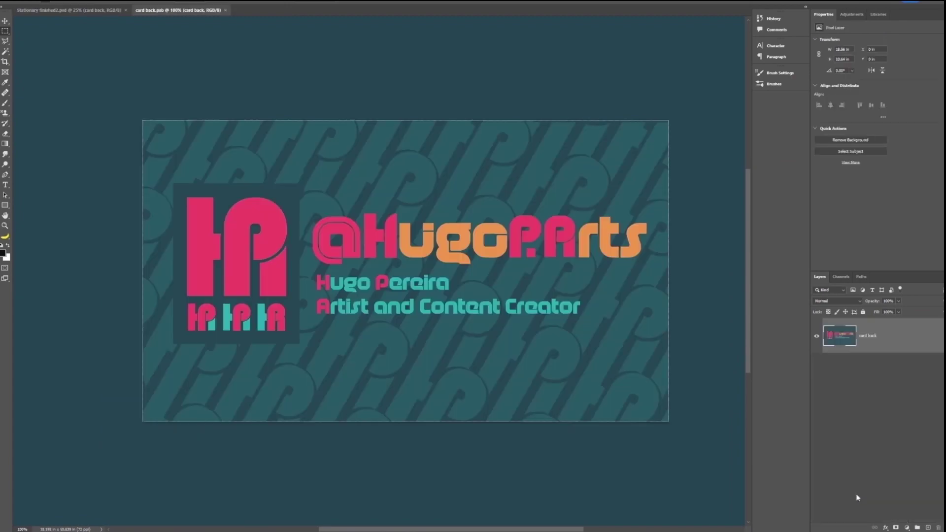
key(alt+Tab)
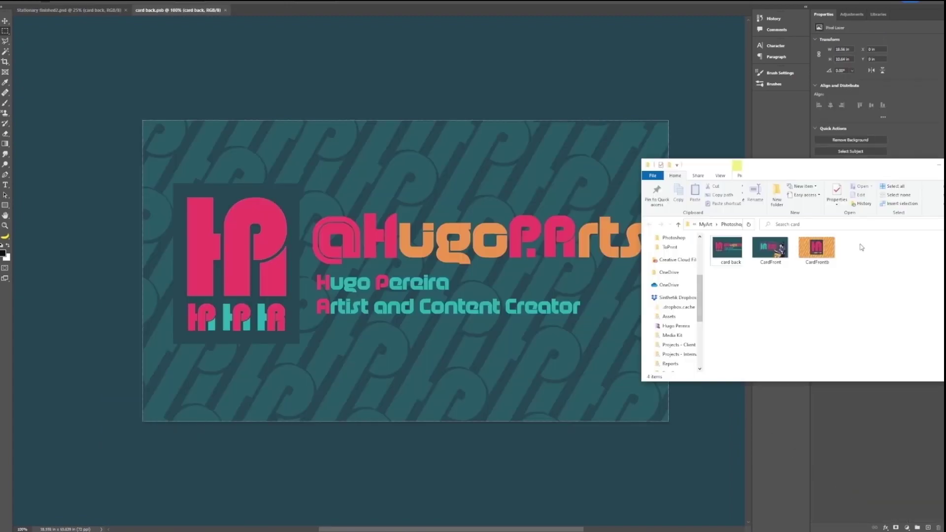
drag(817, 249, 518, 339)
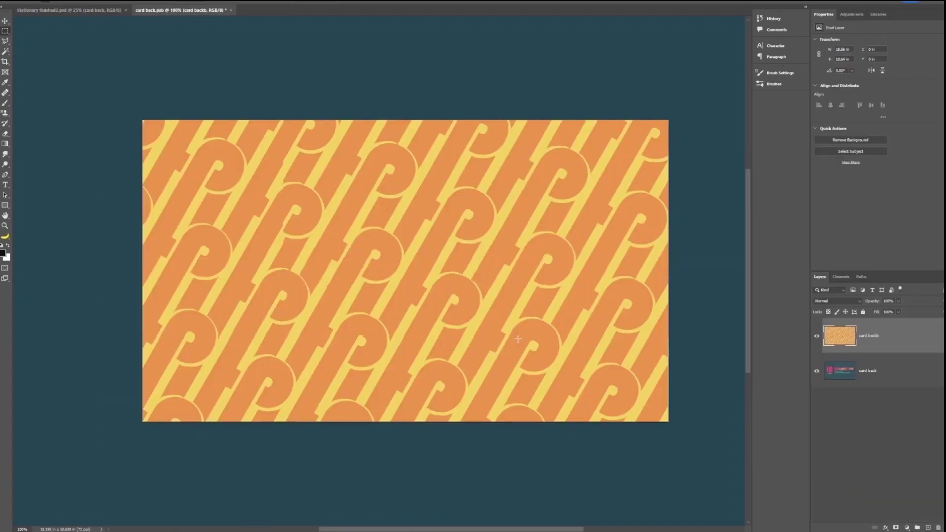
key(ctrl+s)
key(ctrl+w)
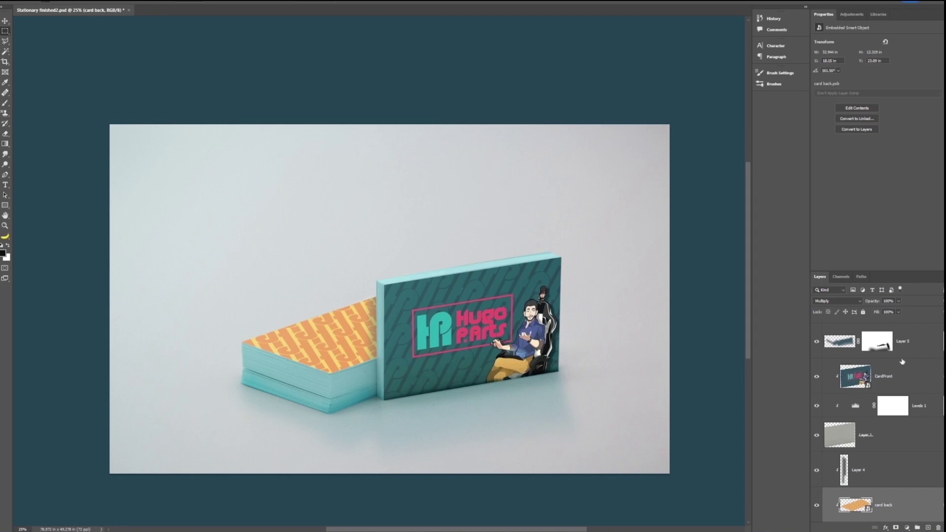
- Open the CardFront smart object, add the orange CardFrontb artwork above the original, and save and close it
double_click(863, 377)
key(alt+Tab)
drag(811, 247, 348, 267)
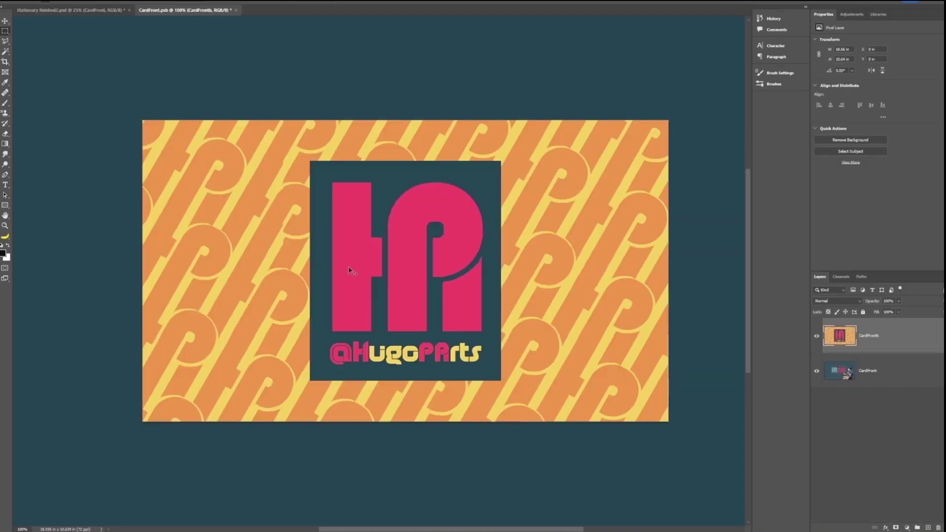
key(ctrl+s)
key(ctrl+w)
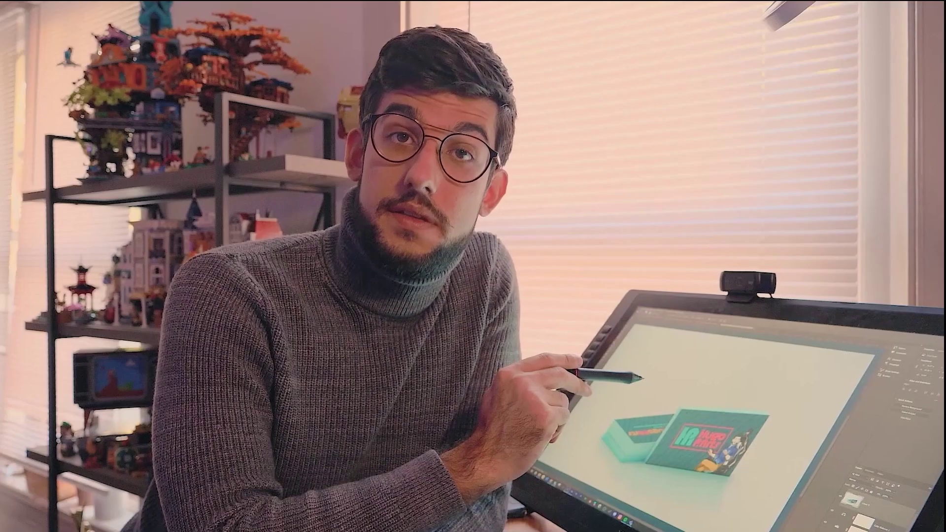